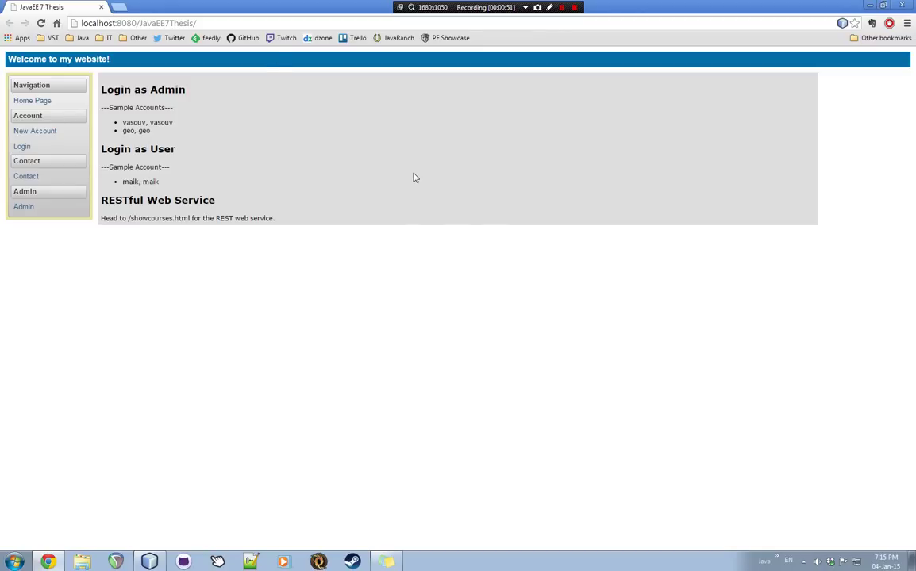
- Open the New Account form and enter the name 'anything' and an e-mail address
click(48, 134)
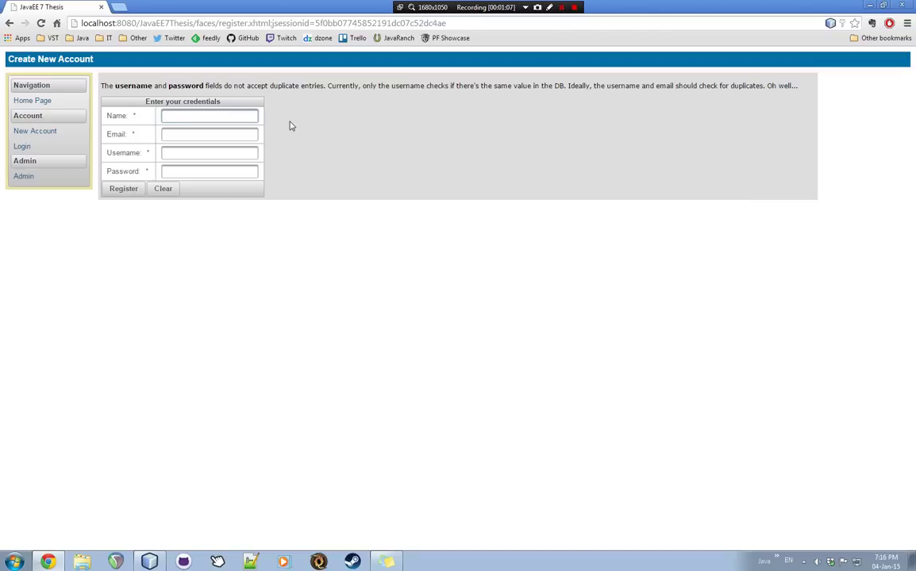
text(anything)
key(Tab)
text(anything)
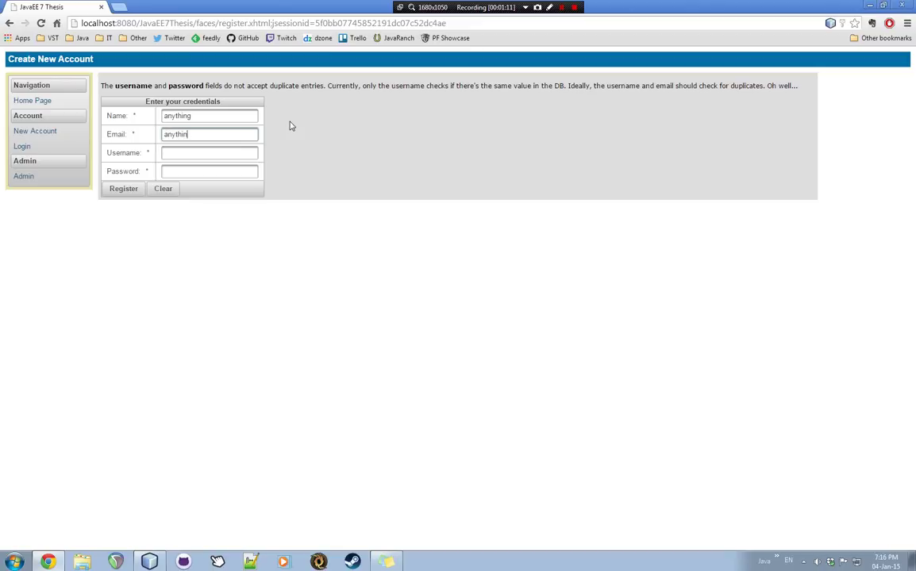
text(@mail.com)
drag(162, 135, 227, 135)
click(227, 134)
- Fill in the username and password and submit the registration
key(Tab)
text(anyth)
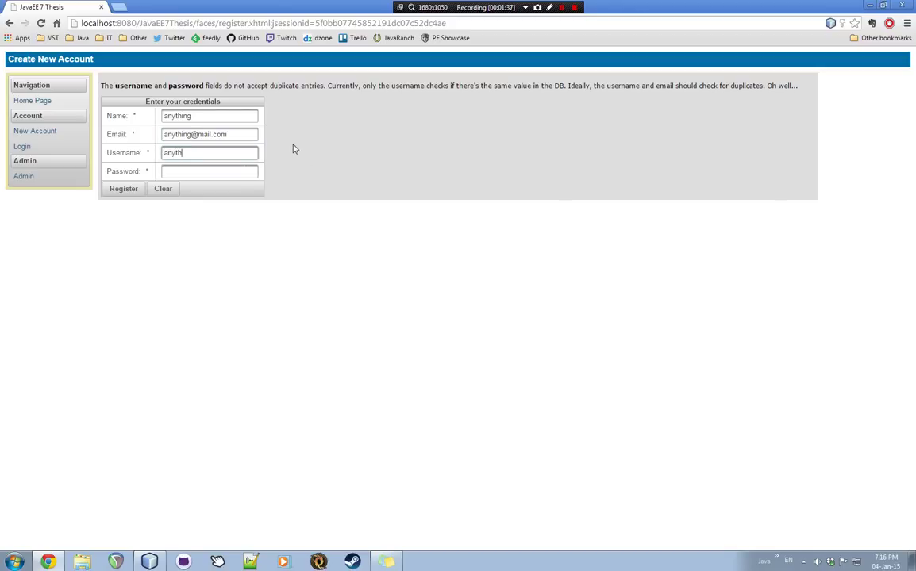
text(ing)
key(Tab)
text(anythi)
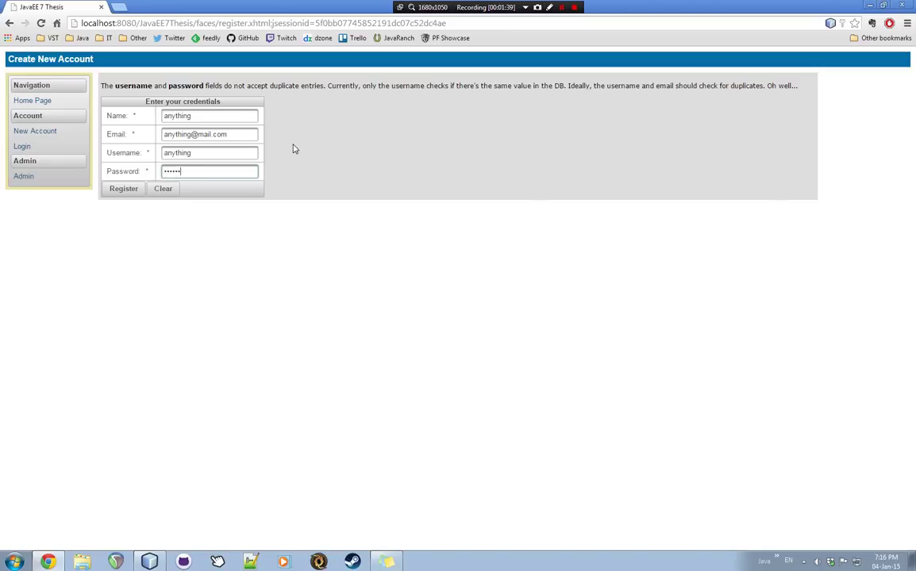
text(ng)
click(124, 191)
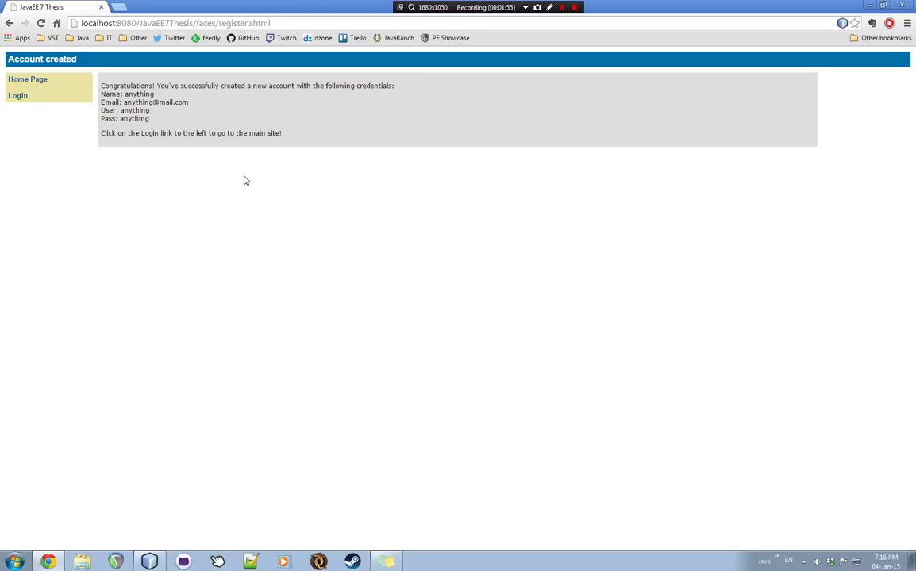
- Return to the home page and enter the sample user's username on the login page
click(25, 81)
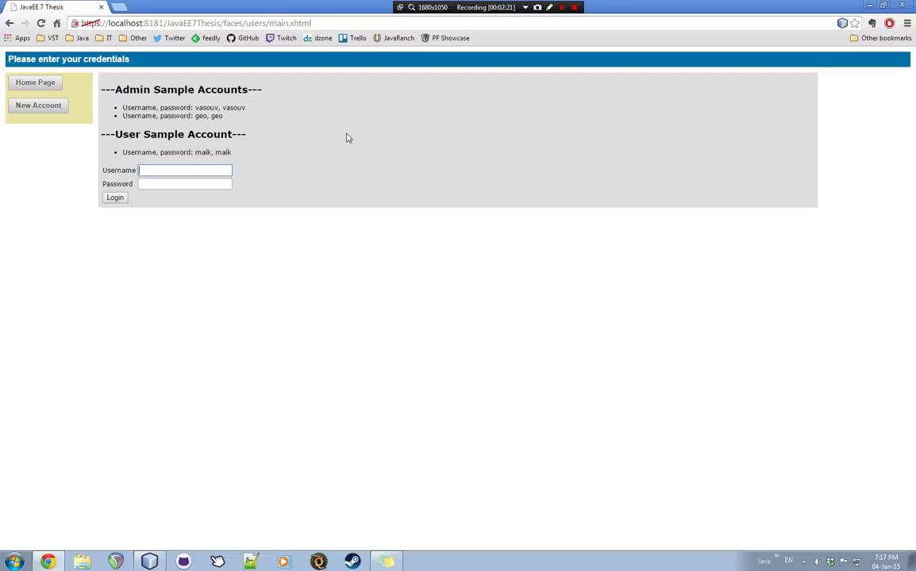
text(maik)
key(Tab)
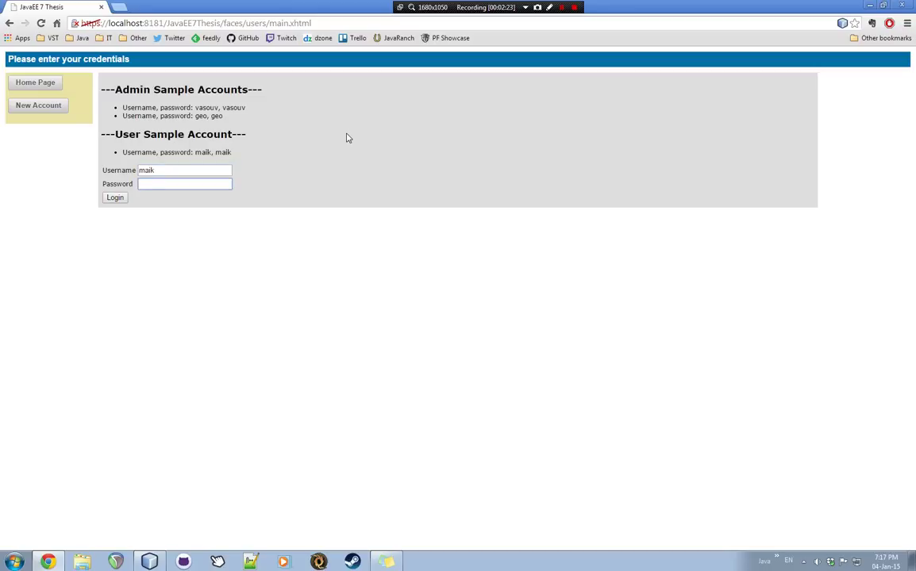
- Finish entering the sample user's credentials, log in and open View Courses
text(maik)
click(119, 203)
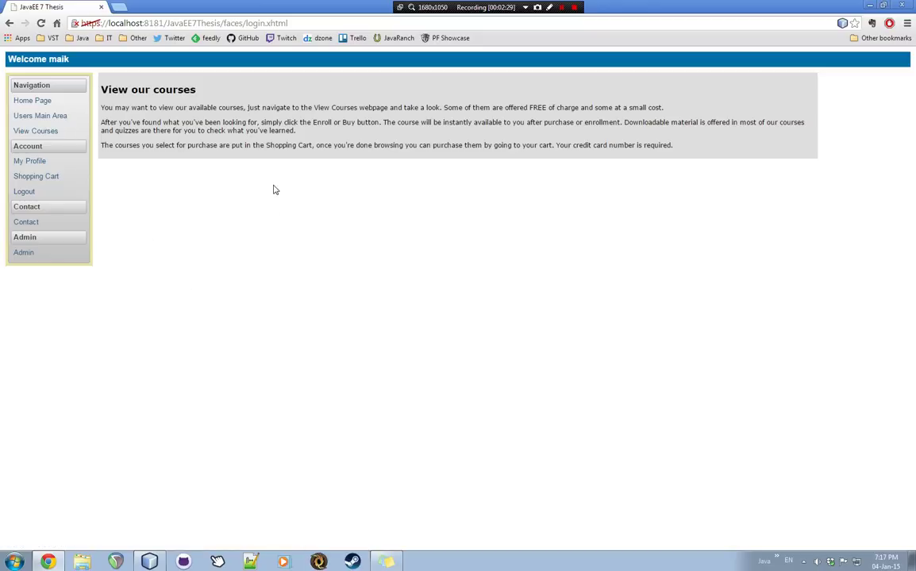
click(35, 131)
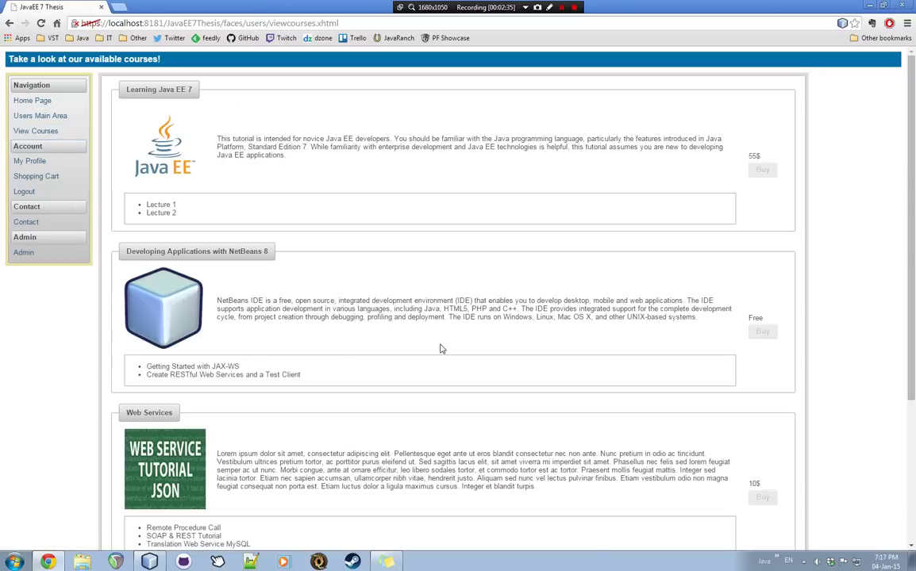
- Buy the Java8 course and view the shopping cart showing 1500
scroll(440, 347, down, 4)
scroll(441, 348, up, 3)
scroll(442, 350, up, 1)
scroll(758, 402, down, 3)
scroll(720, 410, up, 3)
scroll(196, 248, down, 2)
scroll(204, 338, down, 2)
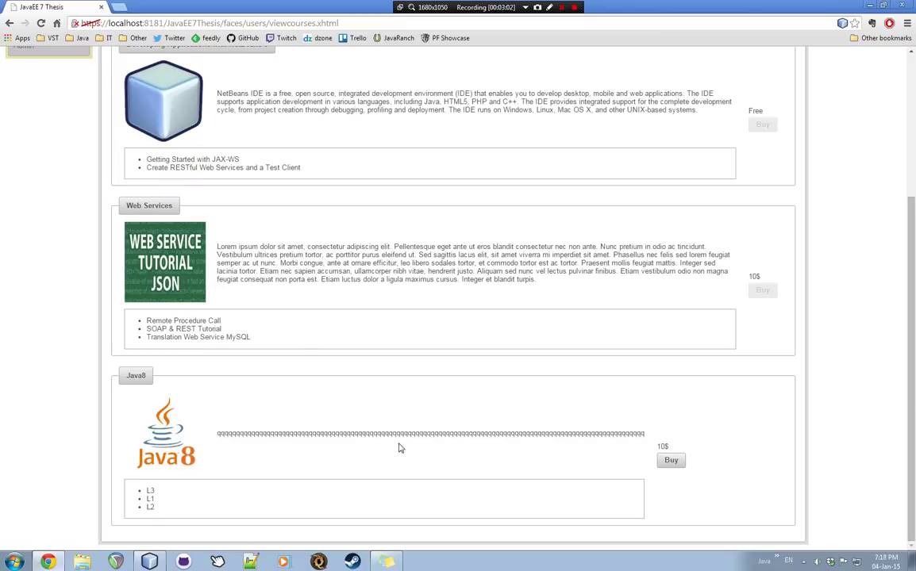
scroll(369, 428, up, 4)
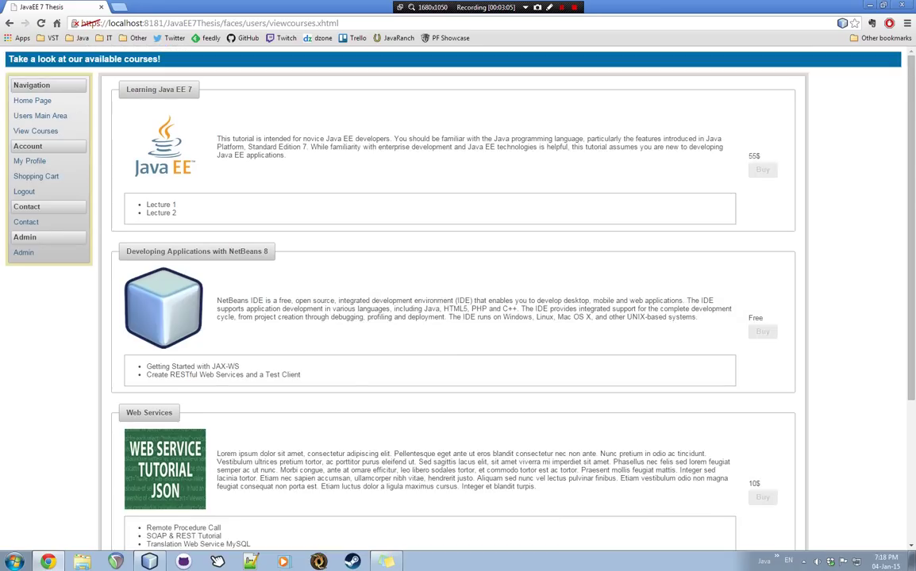
scroll(444, 270, down, 4)
click(671, 461)
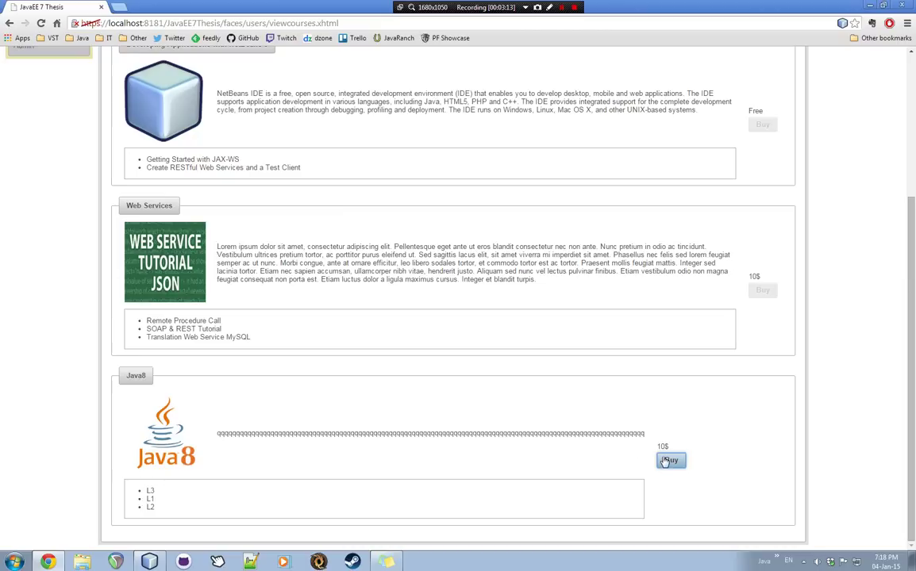
scroll(406, 402, up, 4)
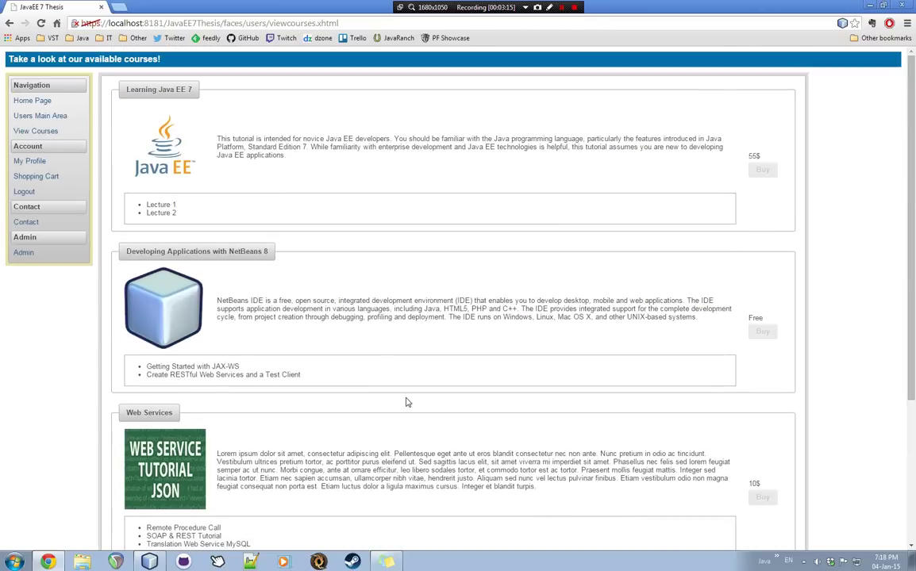
click(58, 178)
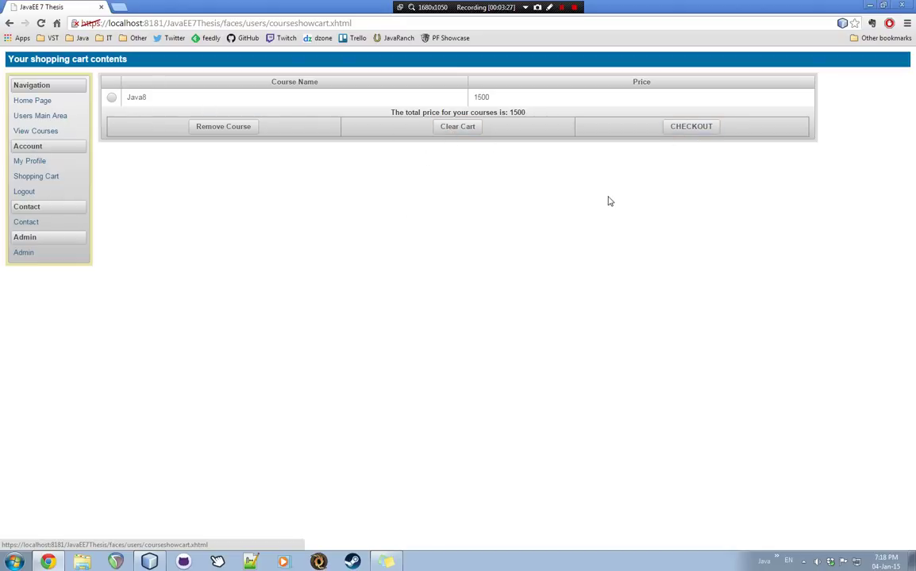
- Check out and enter a test credit card number in xxxx-xxxx-xxxx-xxxx format
click(613, 123)
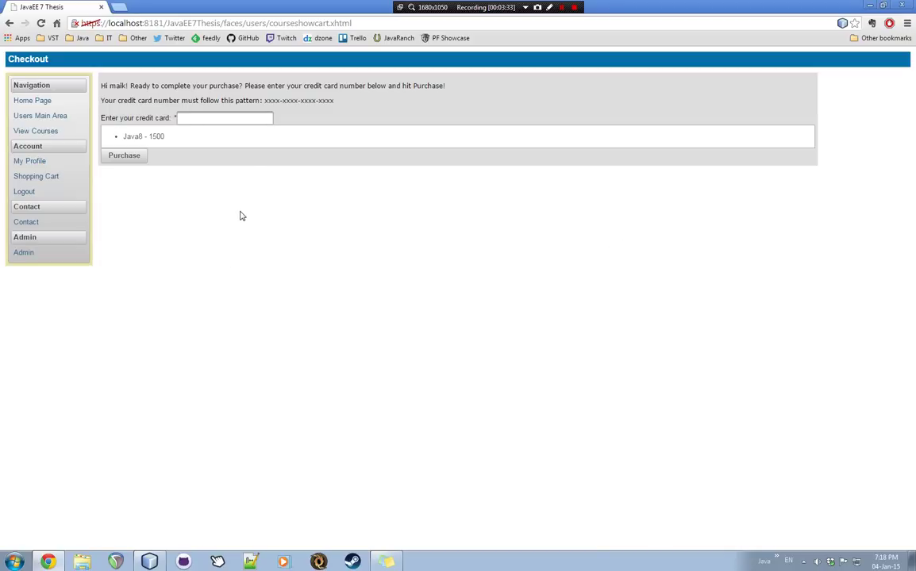
click(262, 117)
text(1111-1111-1111-1111)
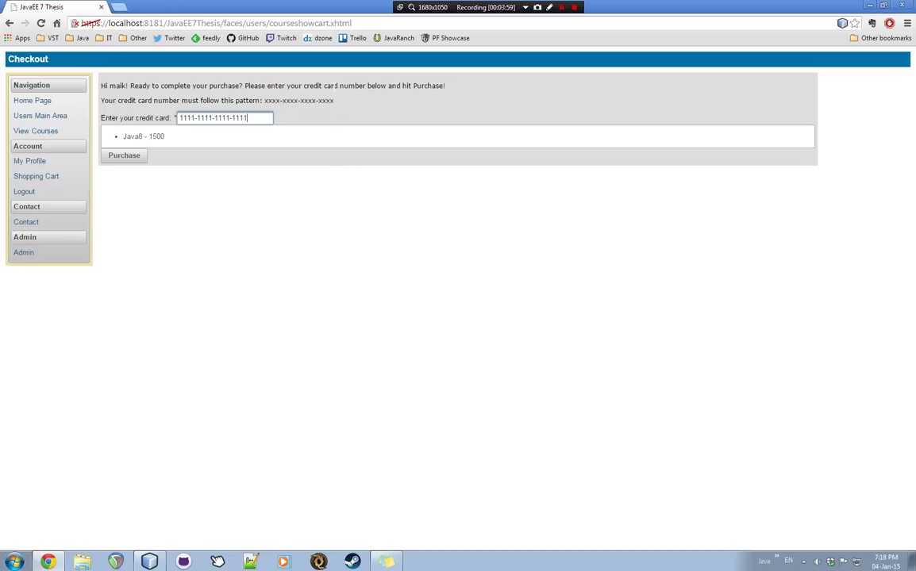
- Purchase the Java8 course, then open My Profile from the Users Main Area
click(139, 156)
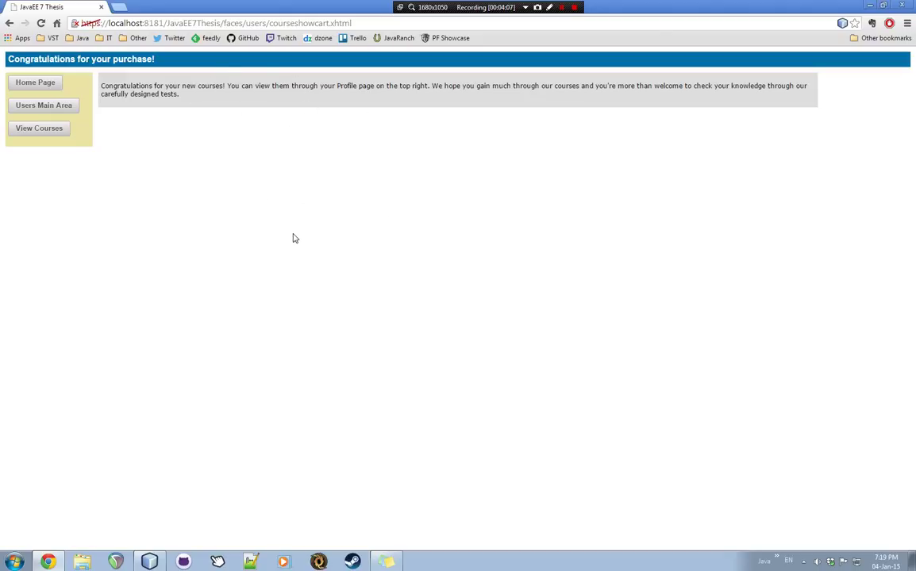
click(70, 109)
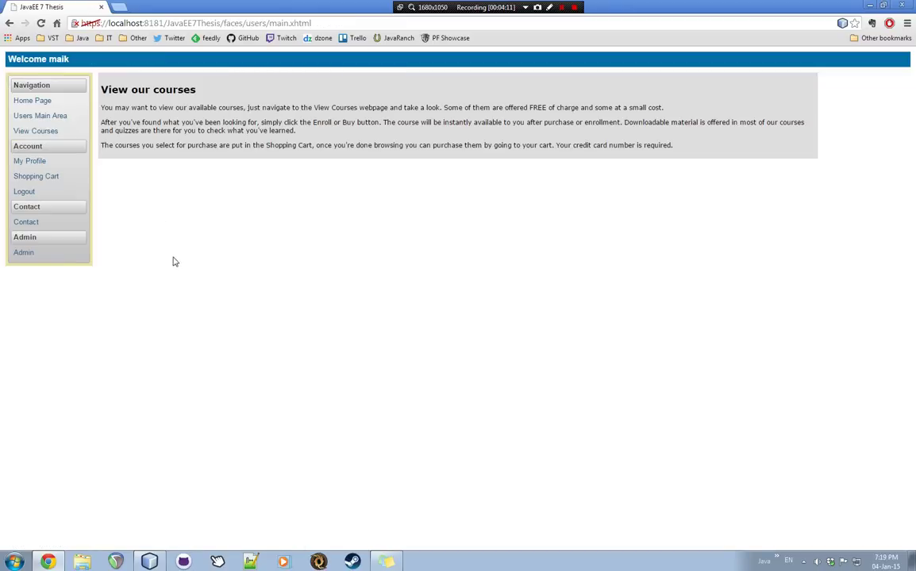
click(36, 163)
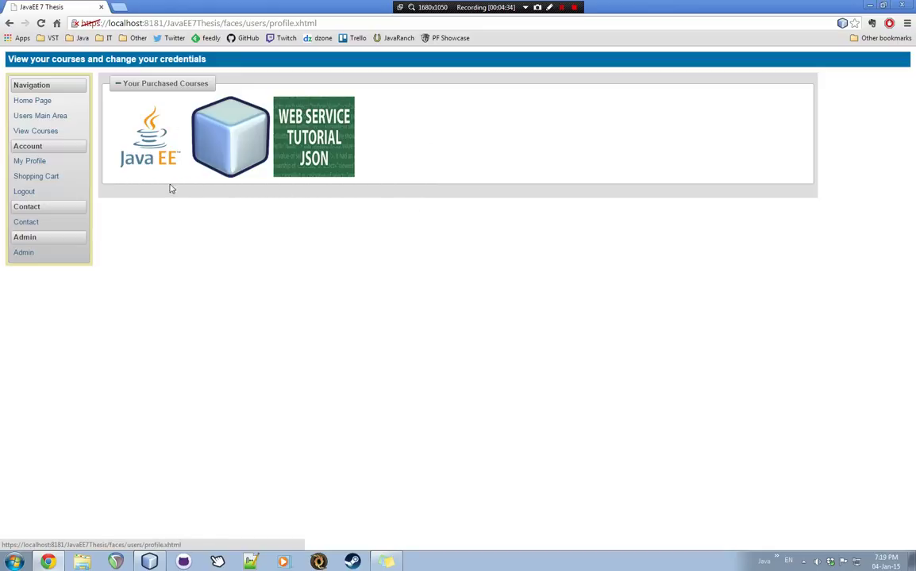
- Open the Java EE 7 course, expand Lectures 2 and 1, and download javaee7material.zip
click(146, 146)
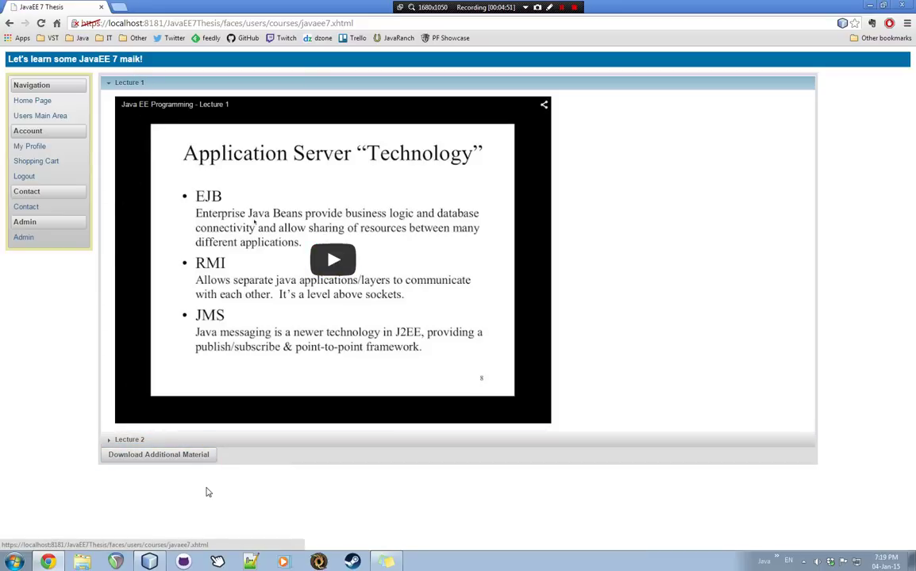
click(140, 441)
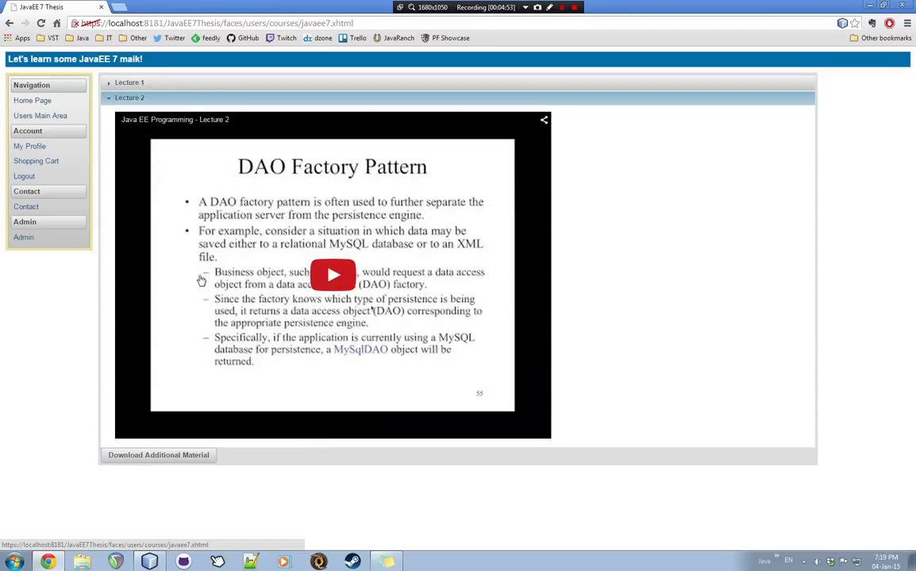
click(167, 83)
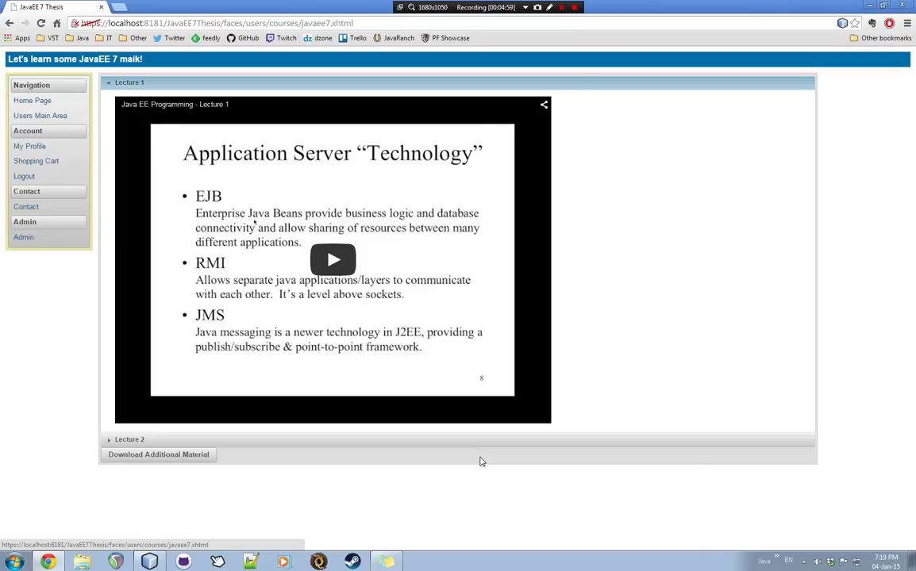
click(185, 460)
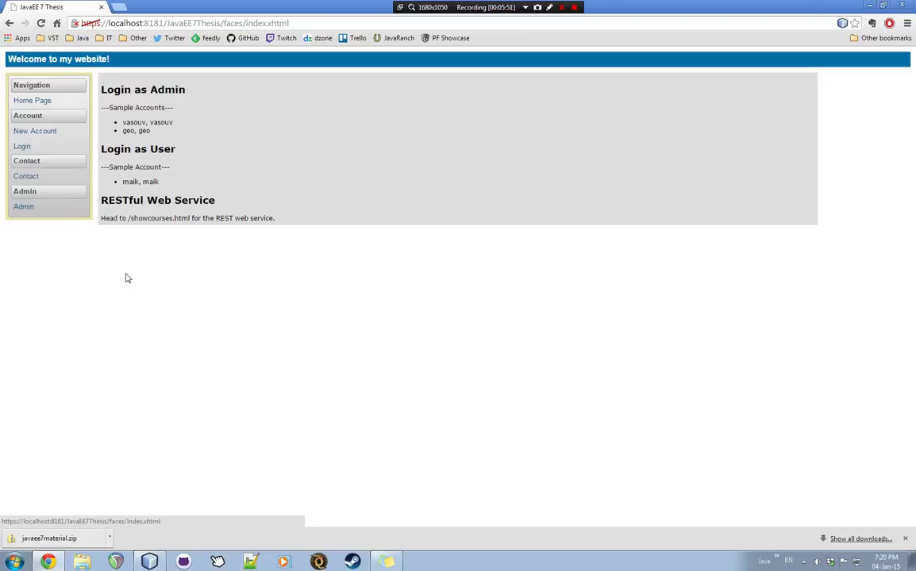
- Log in to the Admin area with the first sample admin account's username and password
click(46, 208)
double_click(147, 170)
text(vasouv)
key(Tab)
text(vasouv)
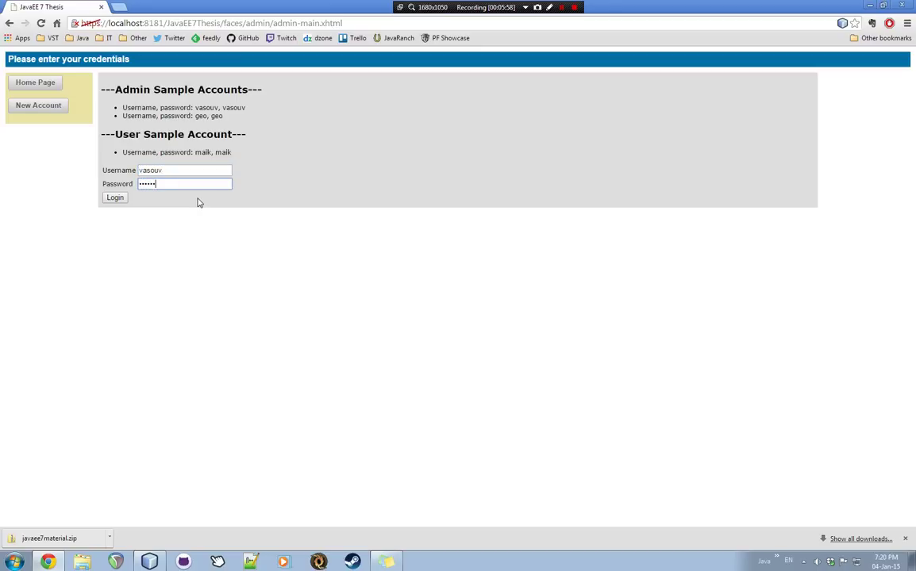
click(114, 199)
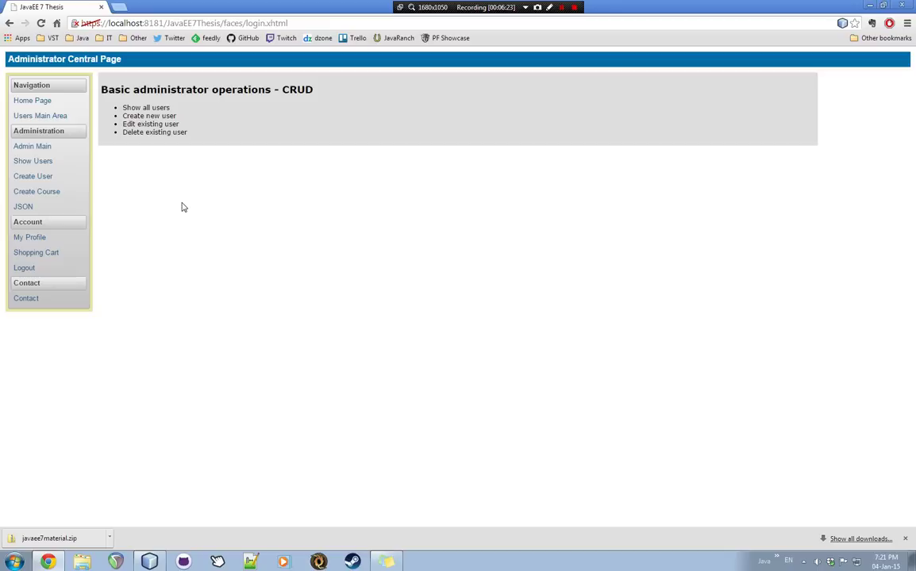
- Show the list of all users and focus the username search box
click(46, 164)
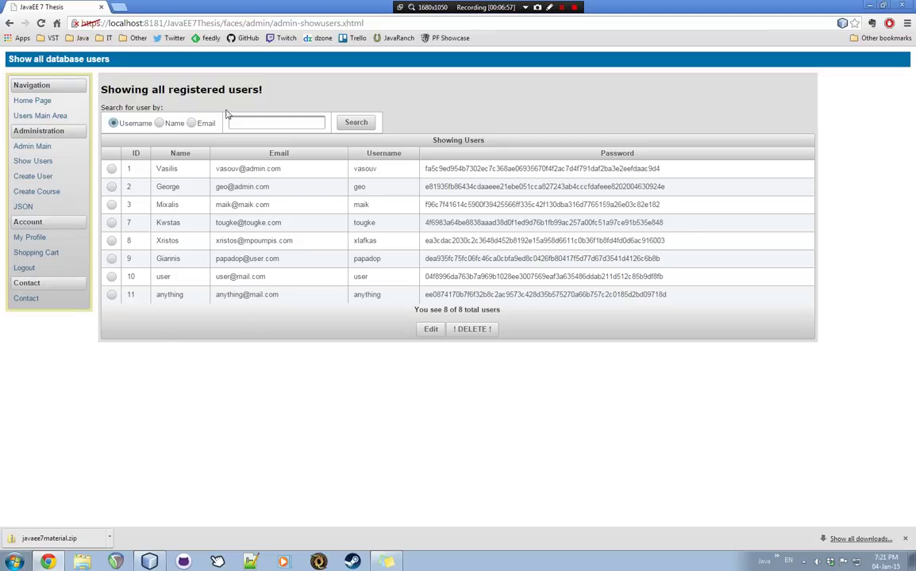
click(275, 123)
- Search users for 'e', then 'ou' by name and by username, then clear to list all 8
click(355, 122)
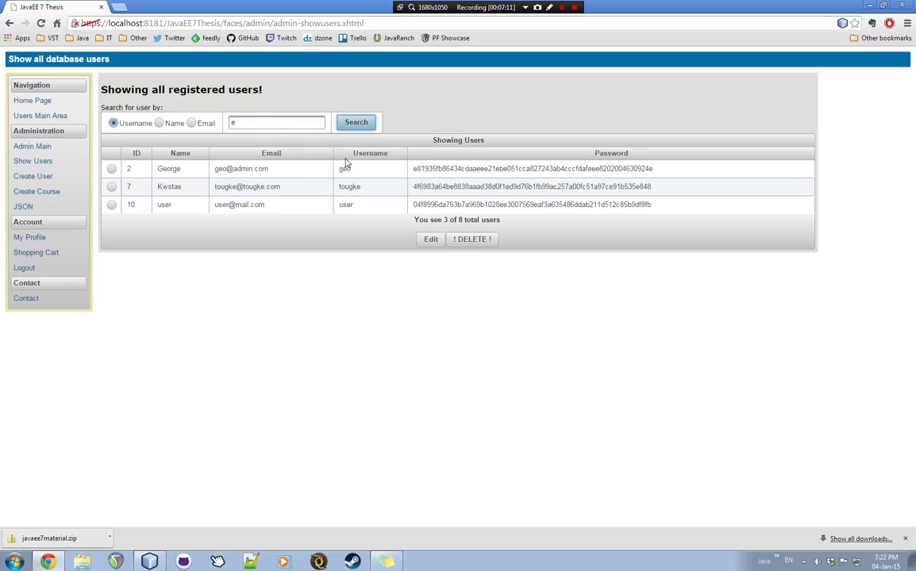
key(shift+Tab)
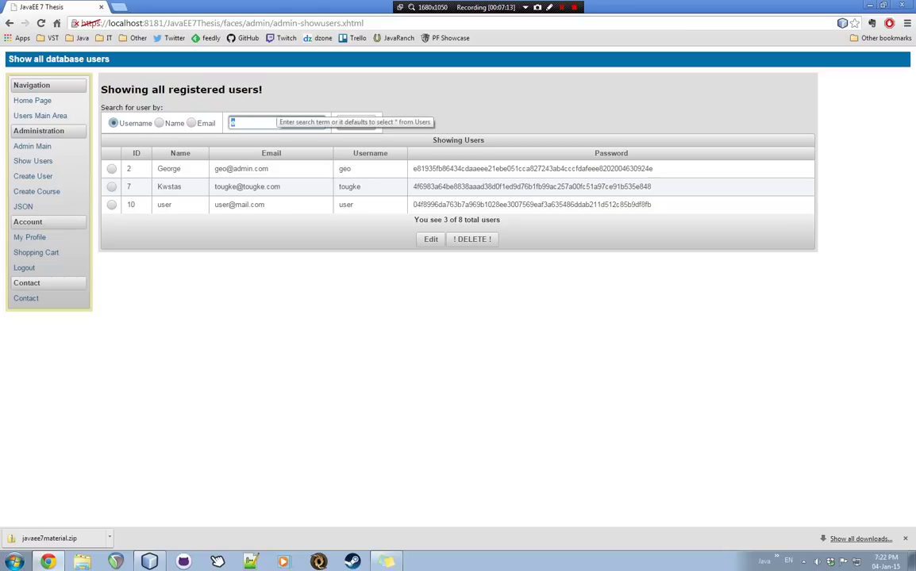
text(ou)
click(158, 123)
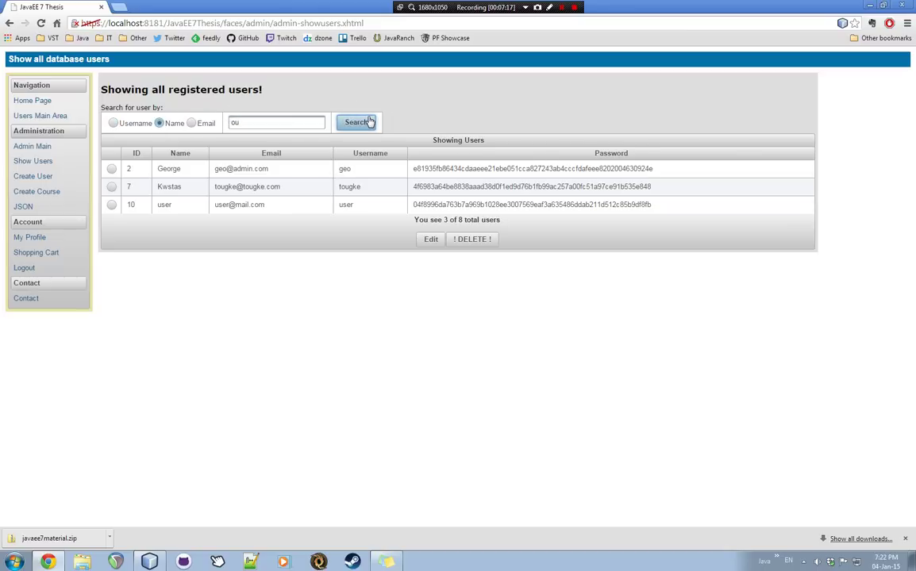
click(367, 122)
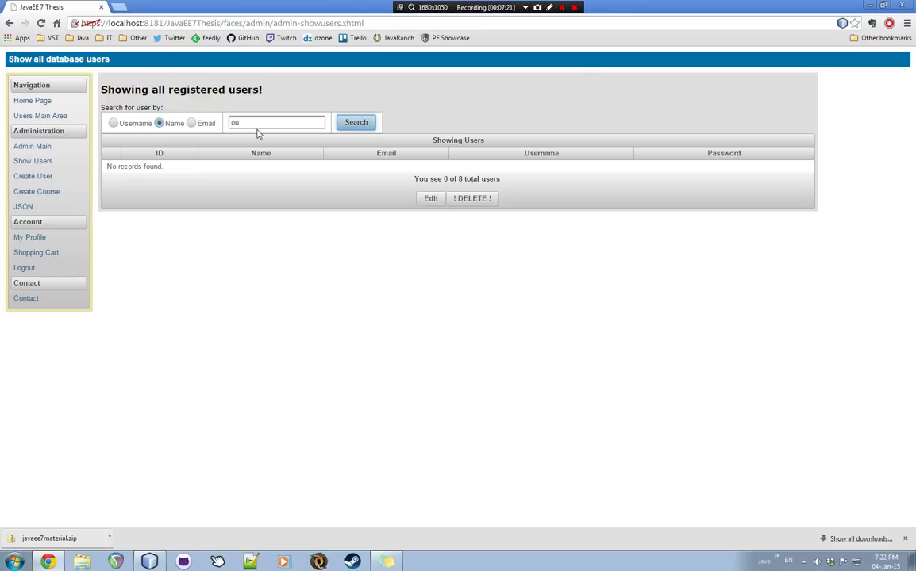
click(112, 123)
click(356, 127)
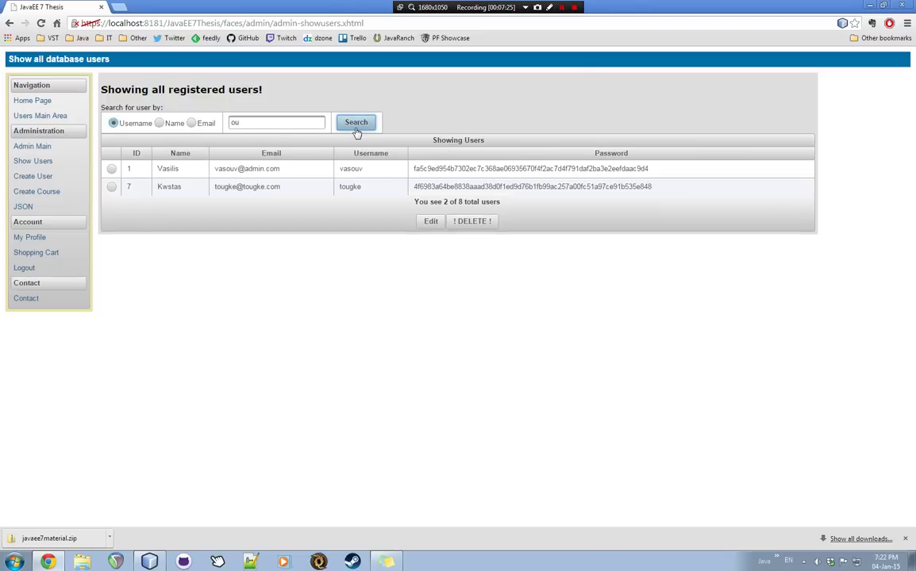
drag(317, 122, 212, 119)
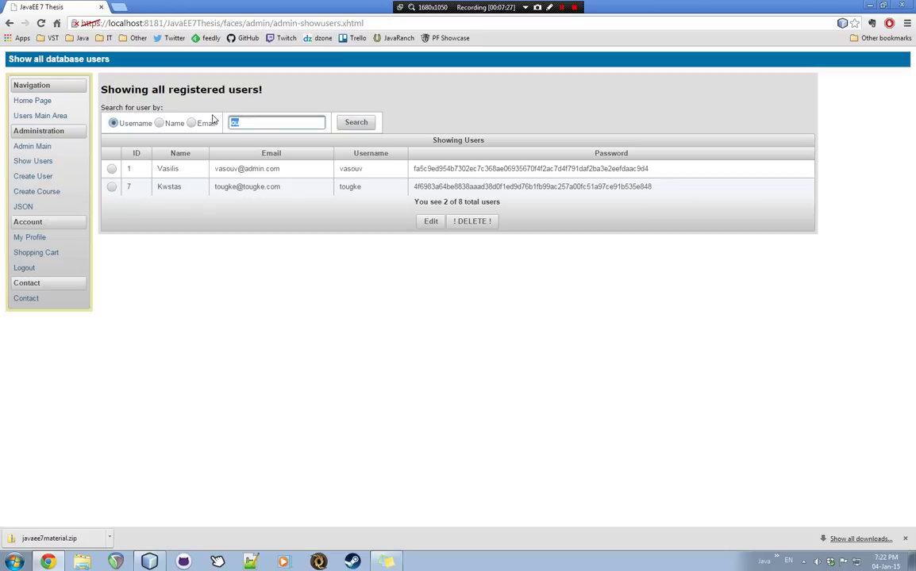
key(BackSpace)
click(356, 125)
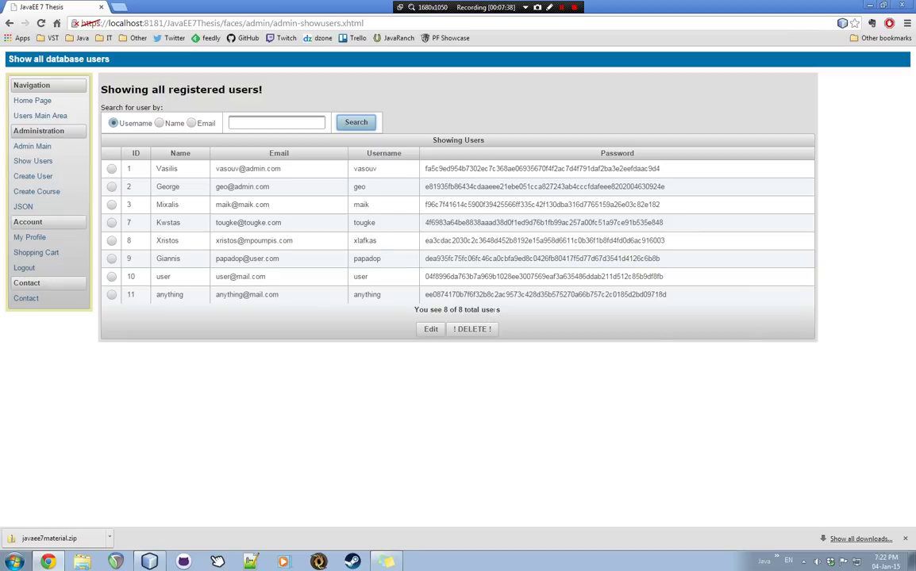
- Select user ID 11 ('anything') and delete it, leaving 7 users
click(111, 295)
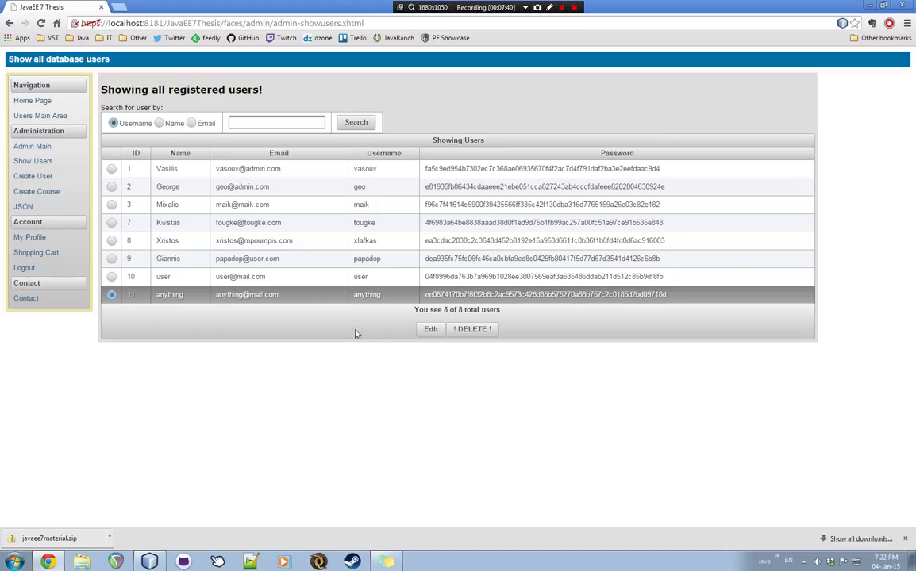
click(434, 333)
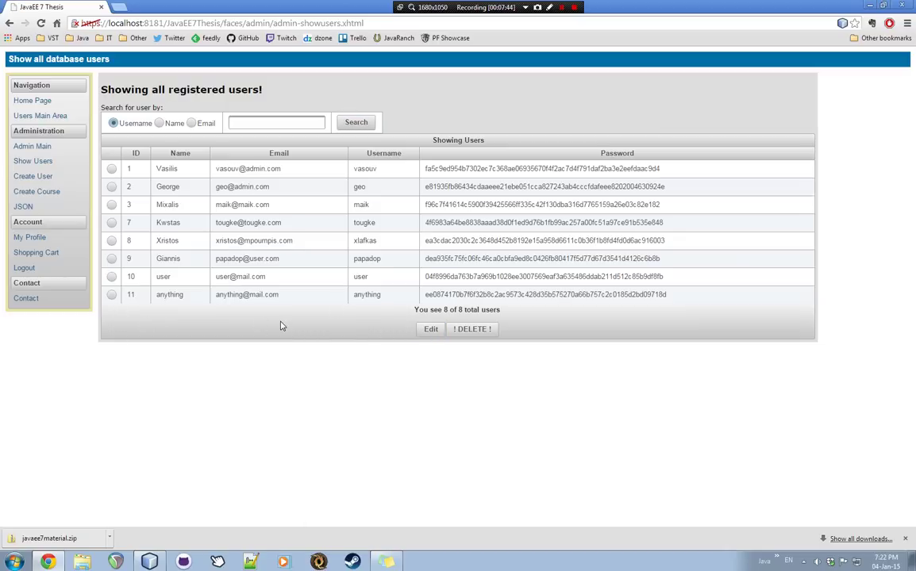
click(111, 294)
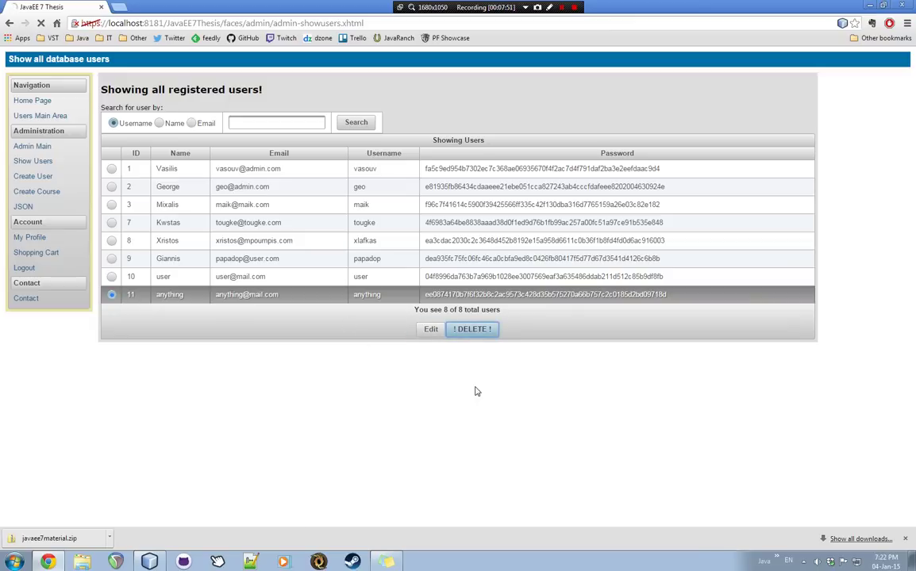
click(473, 330)
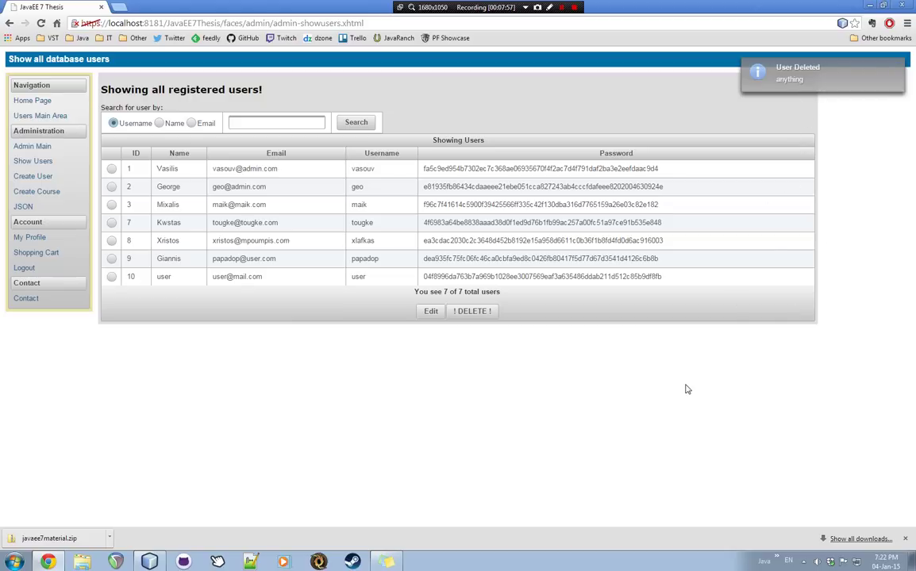
- Pass through the Create User form to reach the Create new Course page
click(32, 176)
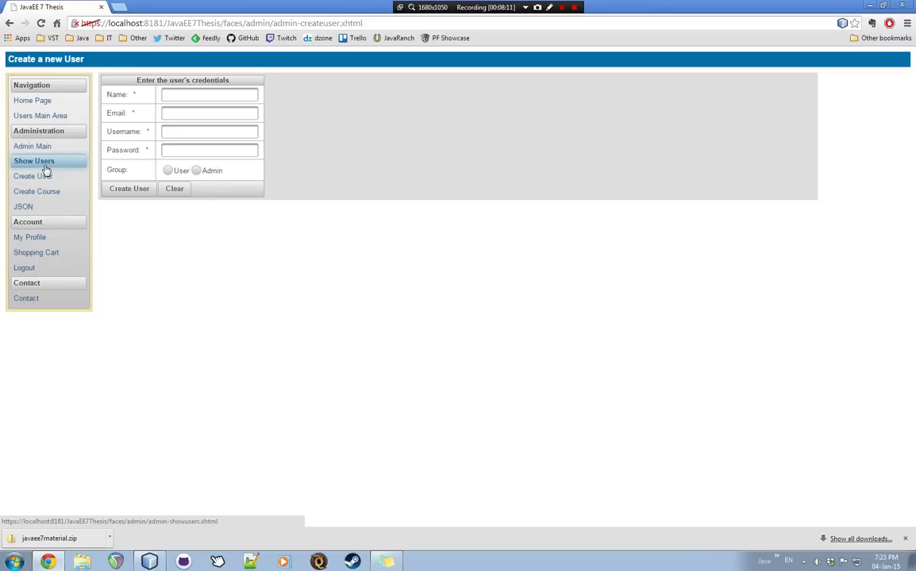
click(37, 193)
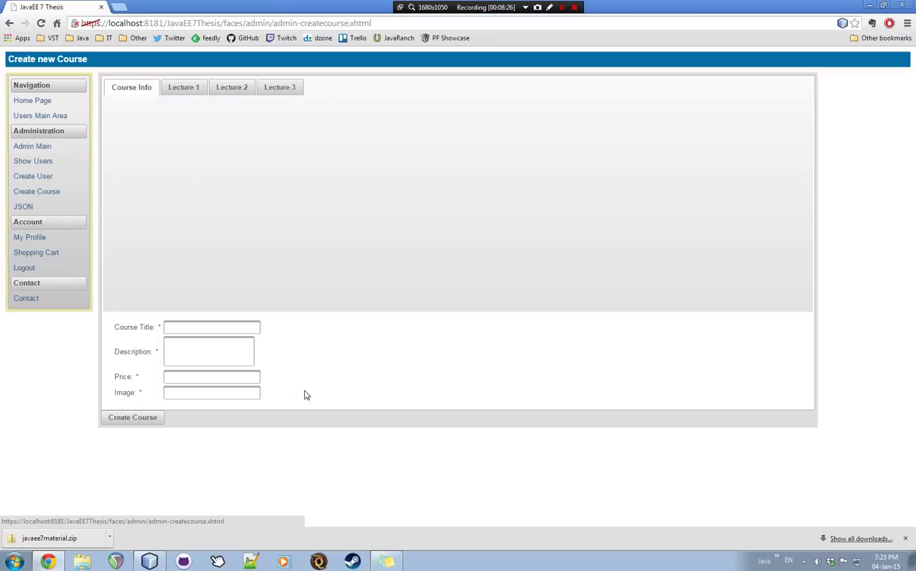
- Browse the Course Info and Lecture 1–3 tabs, then go to the JSON download page
click(247, 327)
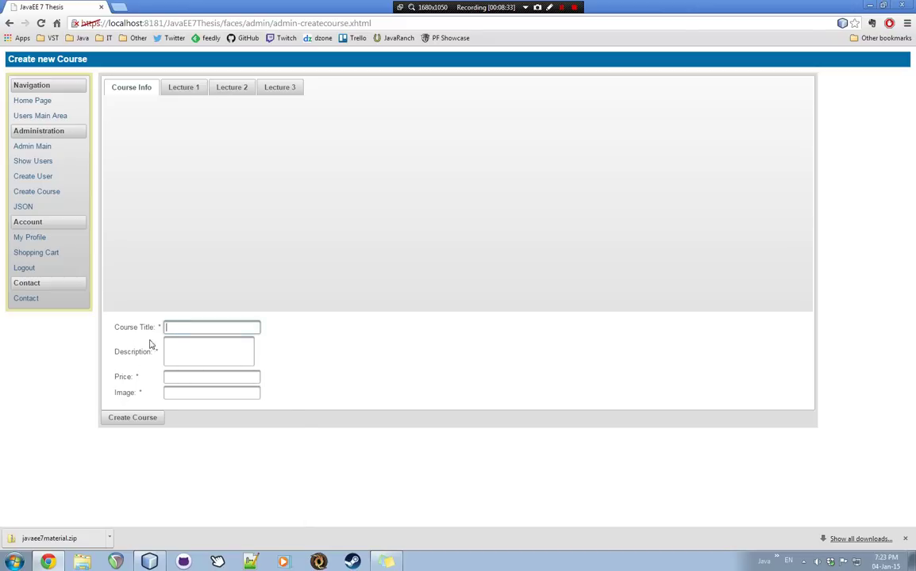
click(186, 87)
click(232, 87)
click(287, 89)
click(231, 88)
click(279, 88)
click(131, 87)
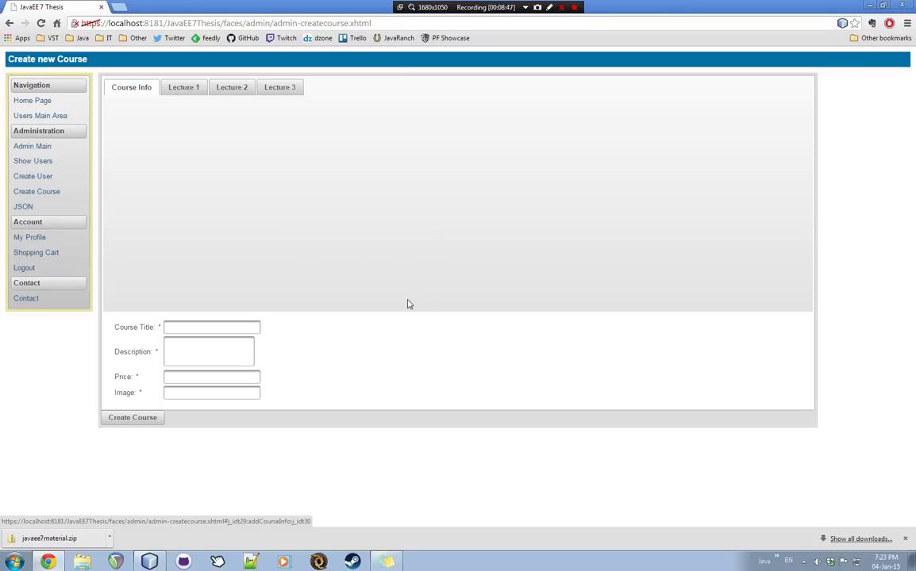
click(47, 209)
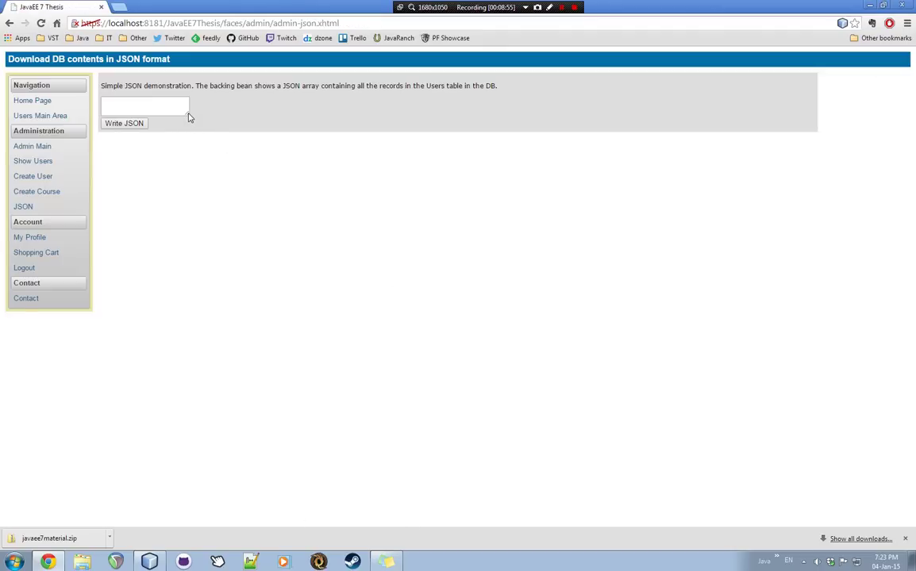
- Enlarge the JSON text area and write the 7 users' names and e-mails into it
drag(191, 117, 296, 280)
drag(187, 116, 310, 385)
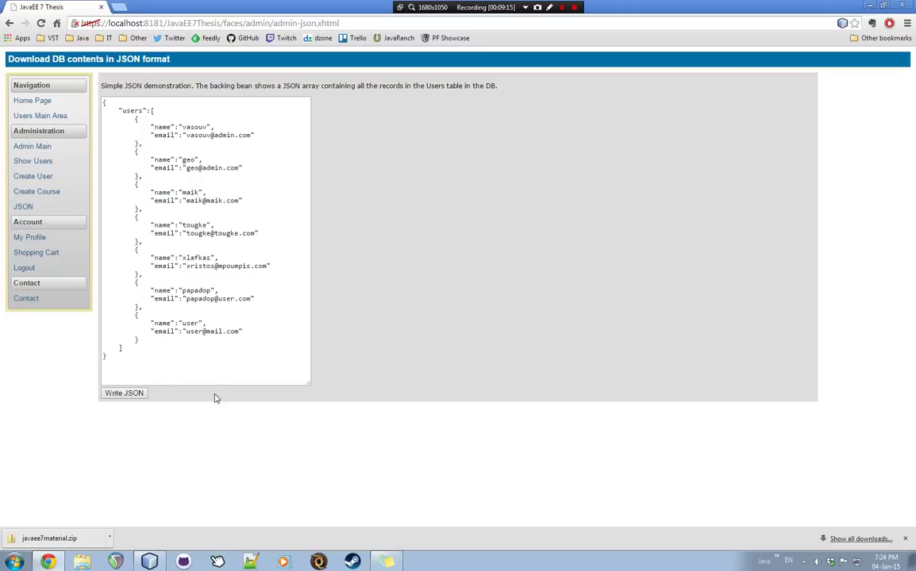
click(119, 393)
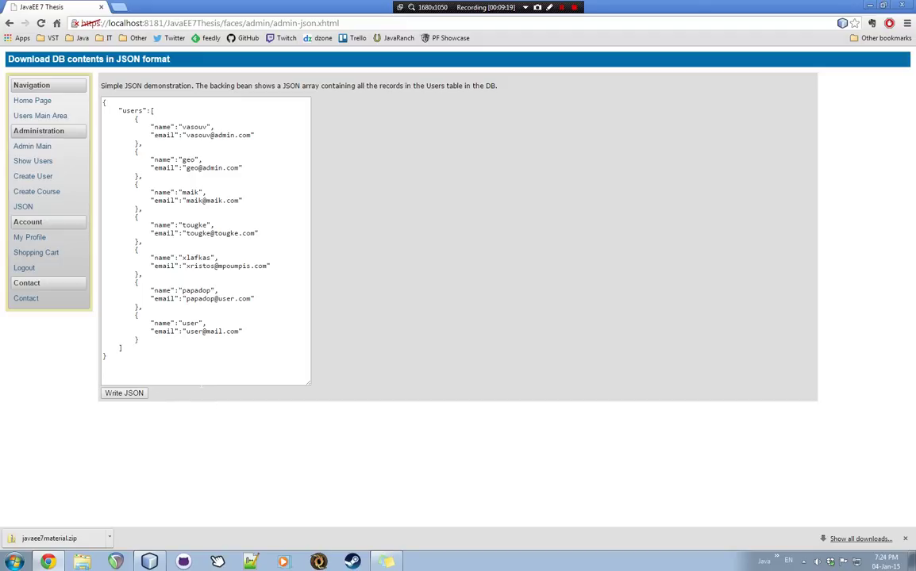